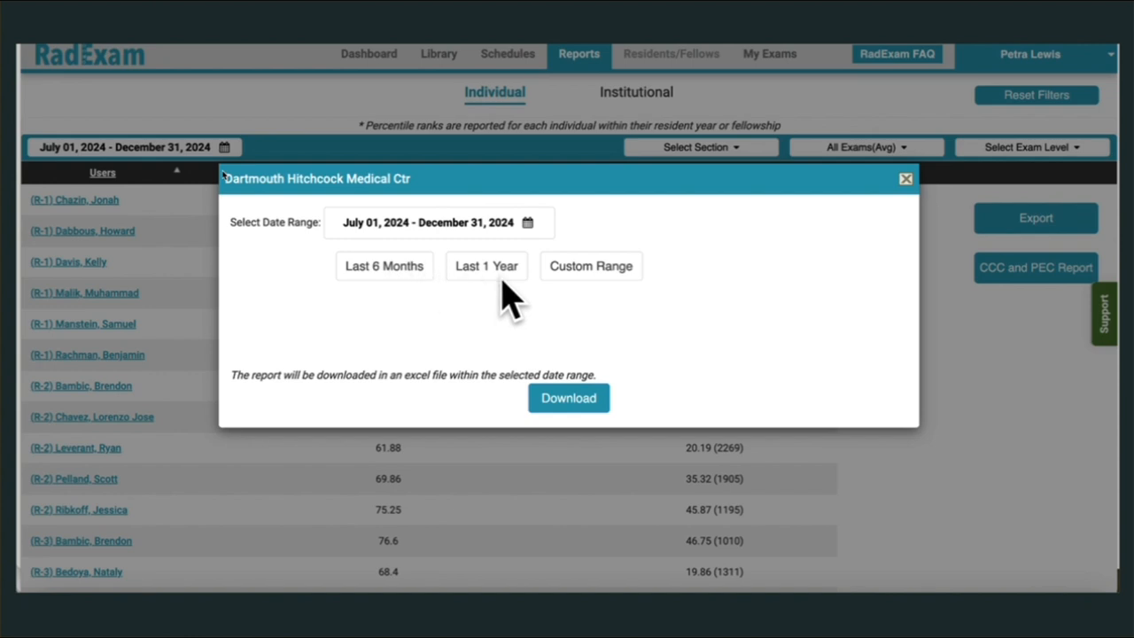
Download the CCC and PEC report as an Excel file for July 01, 2024 - December 31, 2024.
left_click(565, 403)
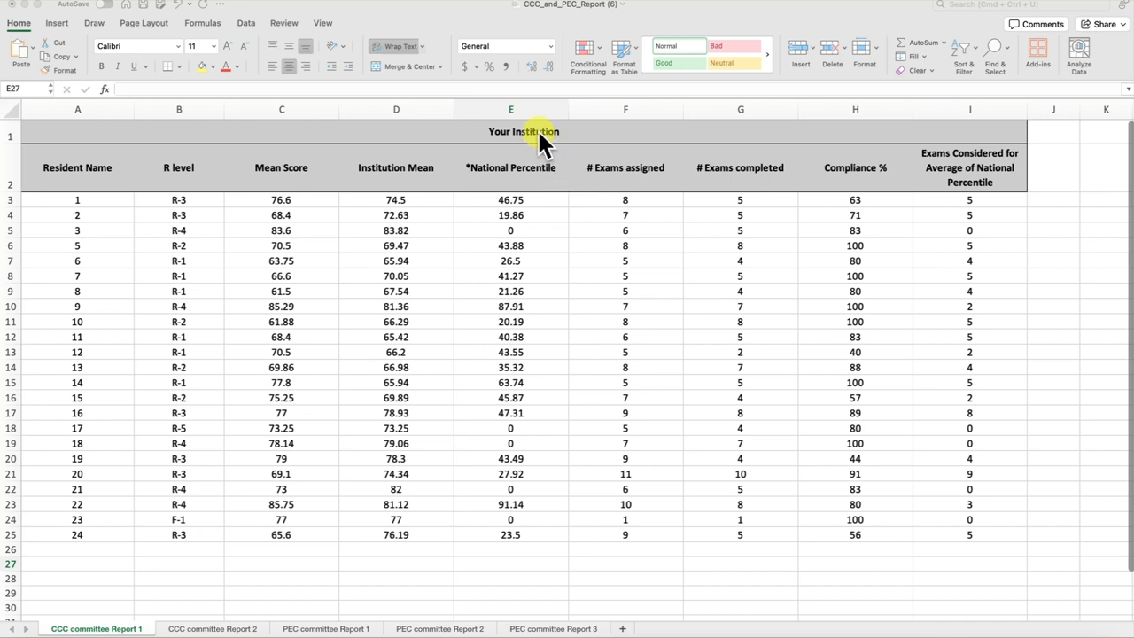
Format the data range A2:I25 on CCC committee Report 1 as a table with headers, using a light style.
left_click(80, 162)
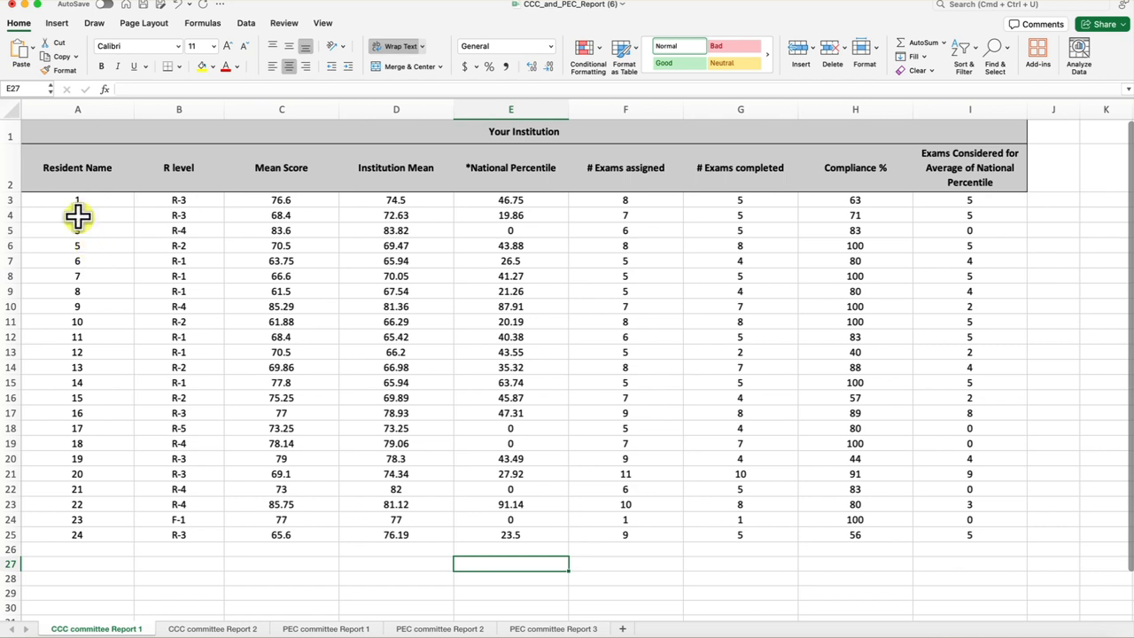
left_click(51, 171)
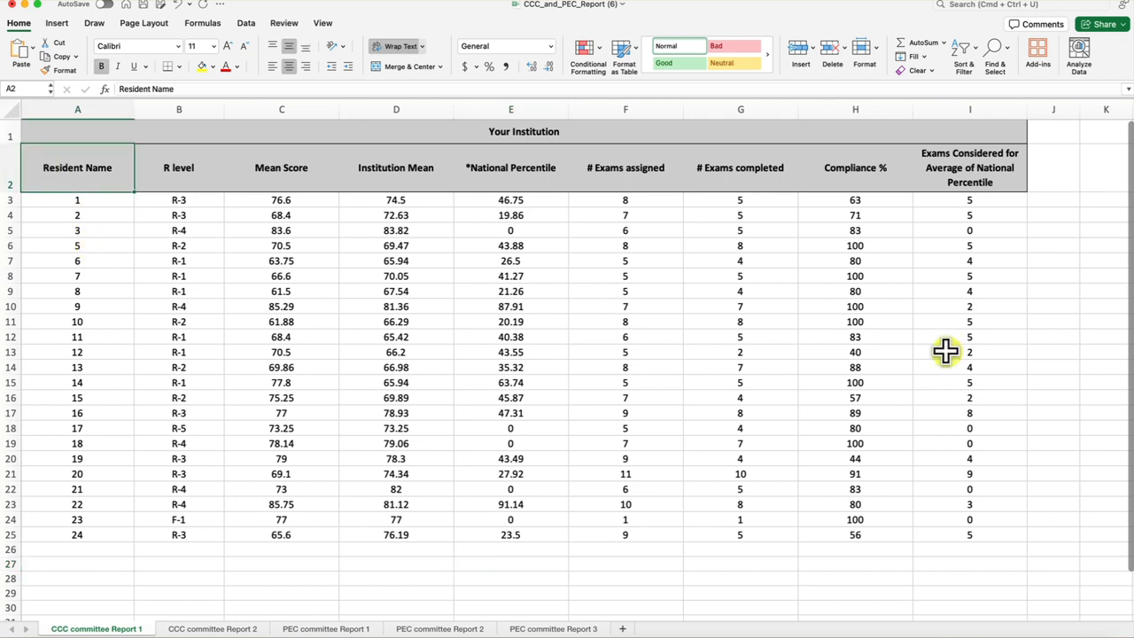
left_click(984, 533, "shift")
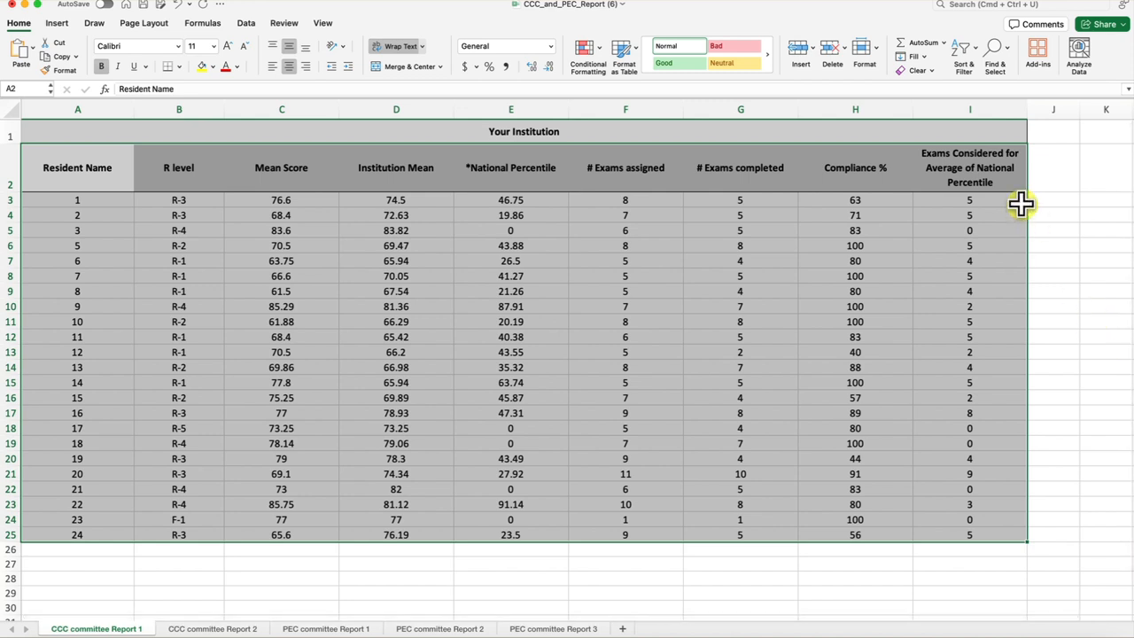
left_click(622, 47)
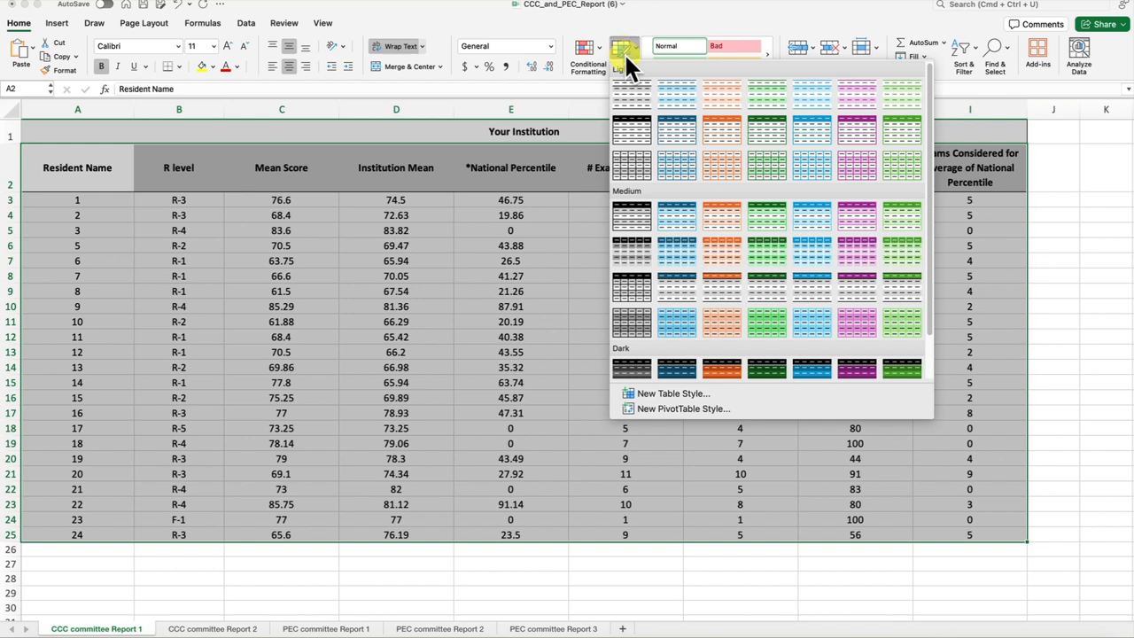
left_click(673, 135)
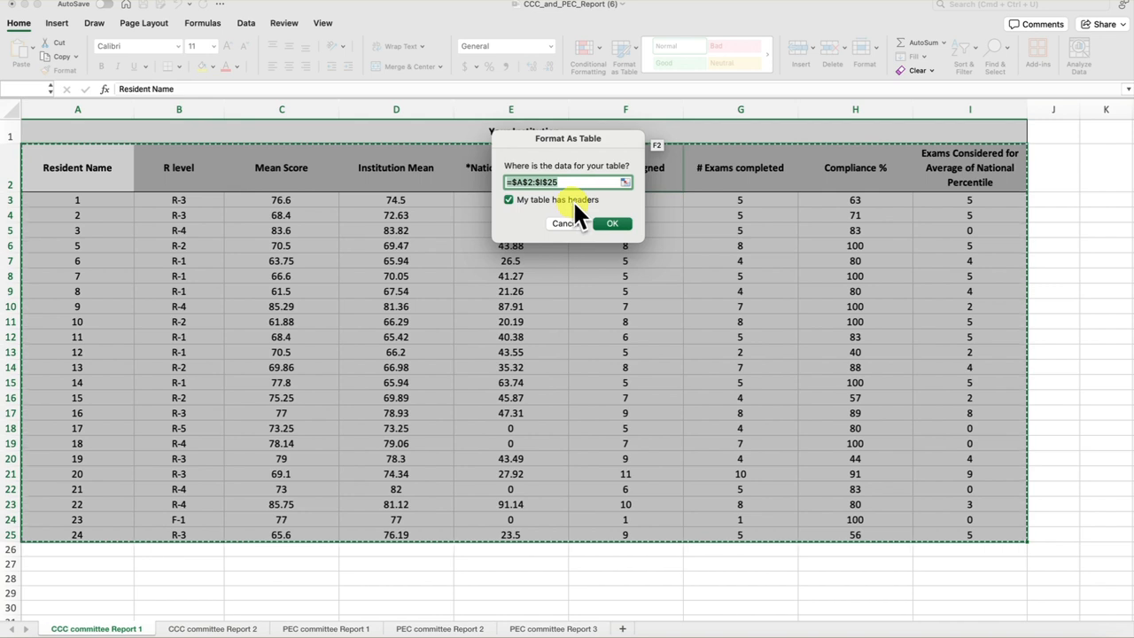
left_click(613, 222)
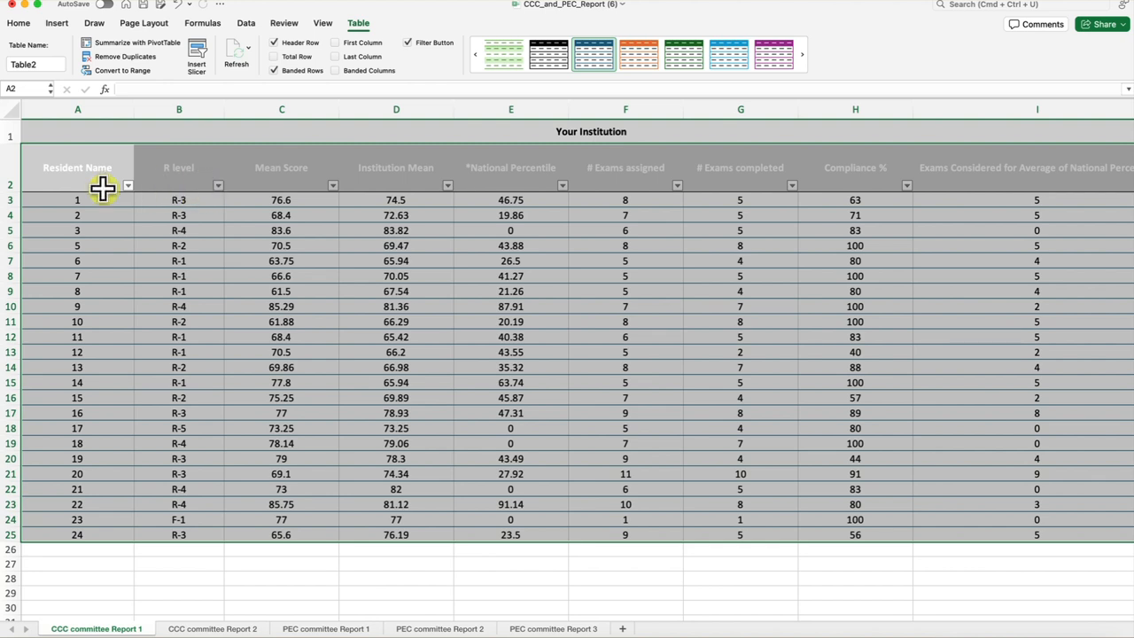
Sort the table by R level in ascending order.
left_click(218, 185)
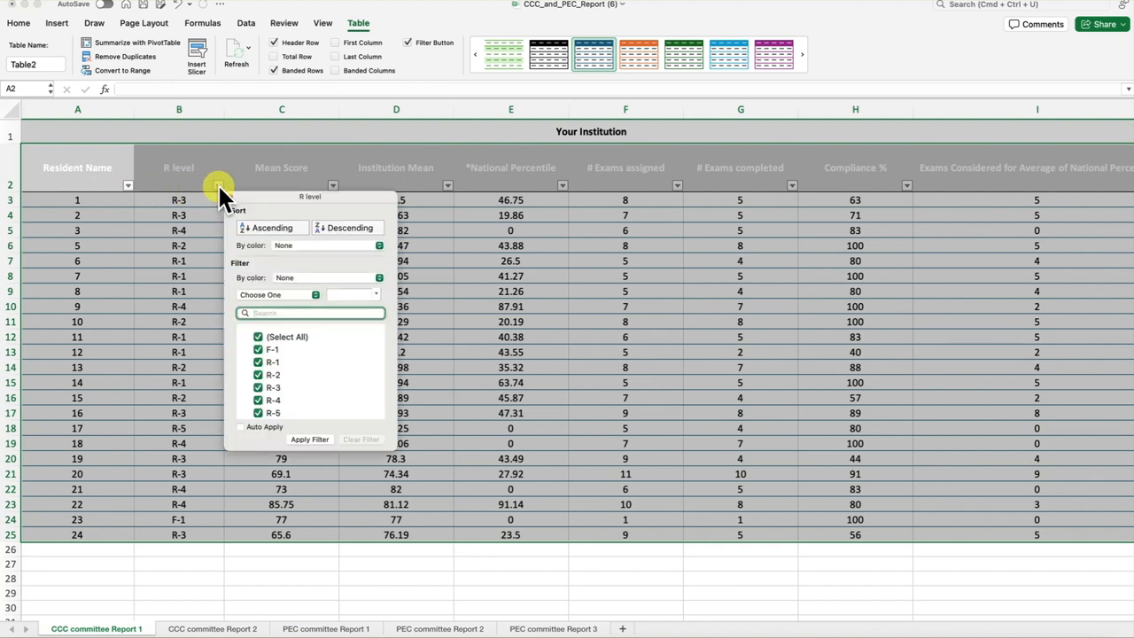
left_click(262, 223)
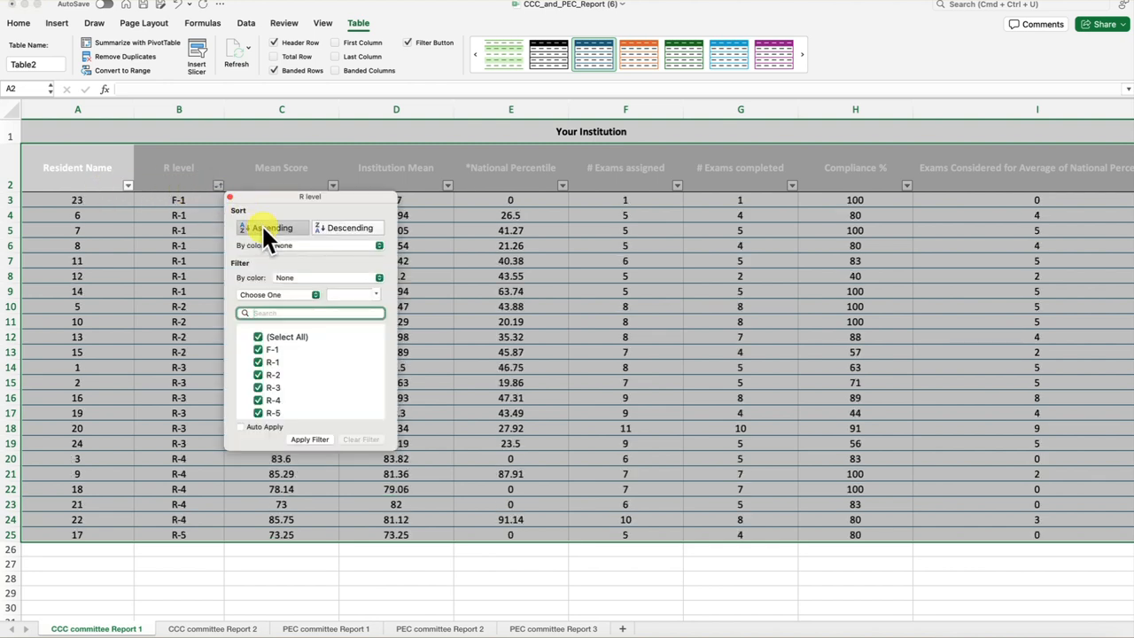
left_click(300, 133)
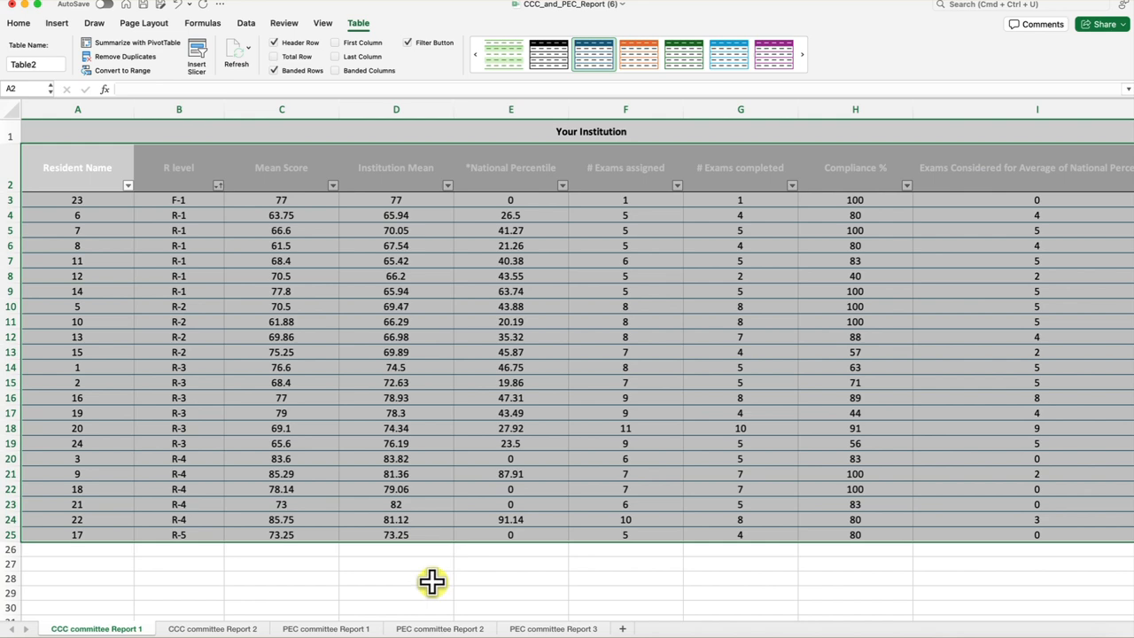
On CCC committee Report 2, format the range A2:J33 as a table with headers in a medium style.
left_click(228, 628)
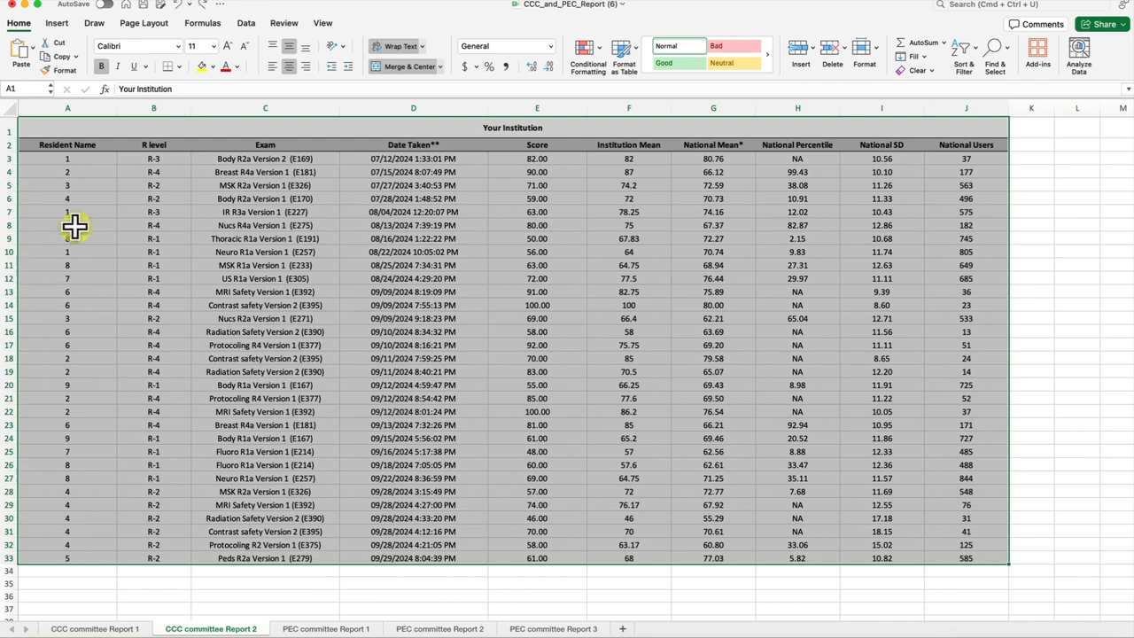
left_click_drag(57, 145, 981, 561)
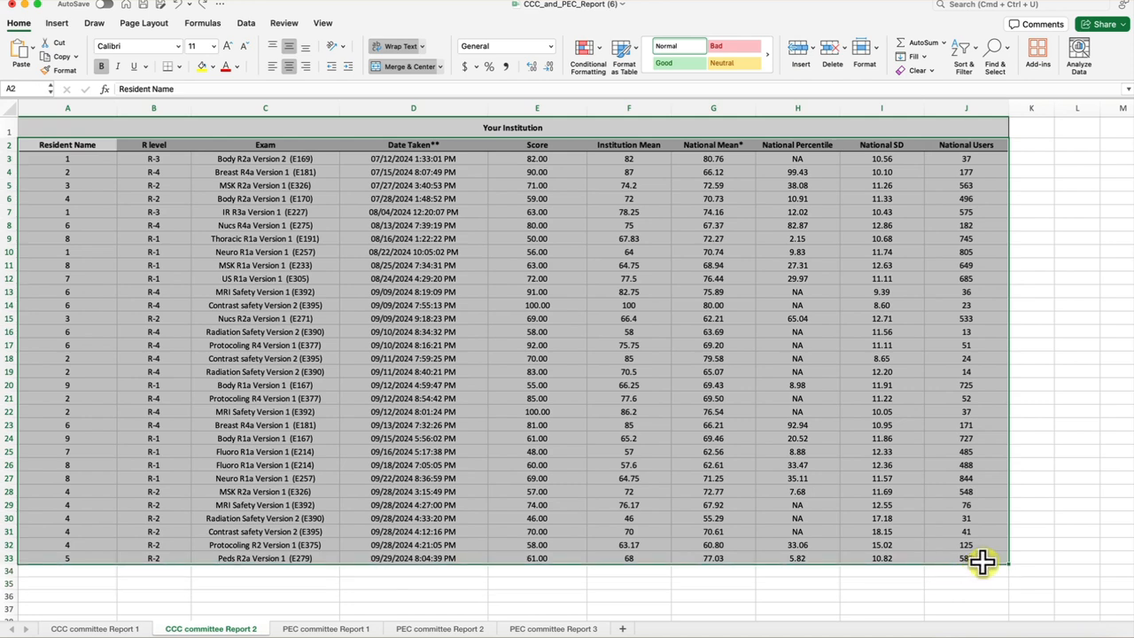
left_click(622, 50)
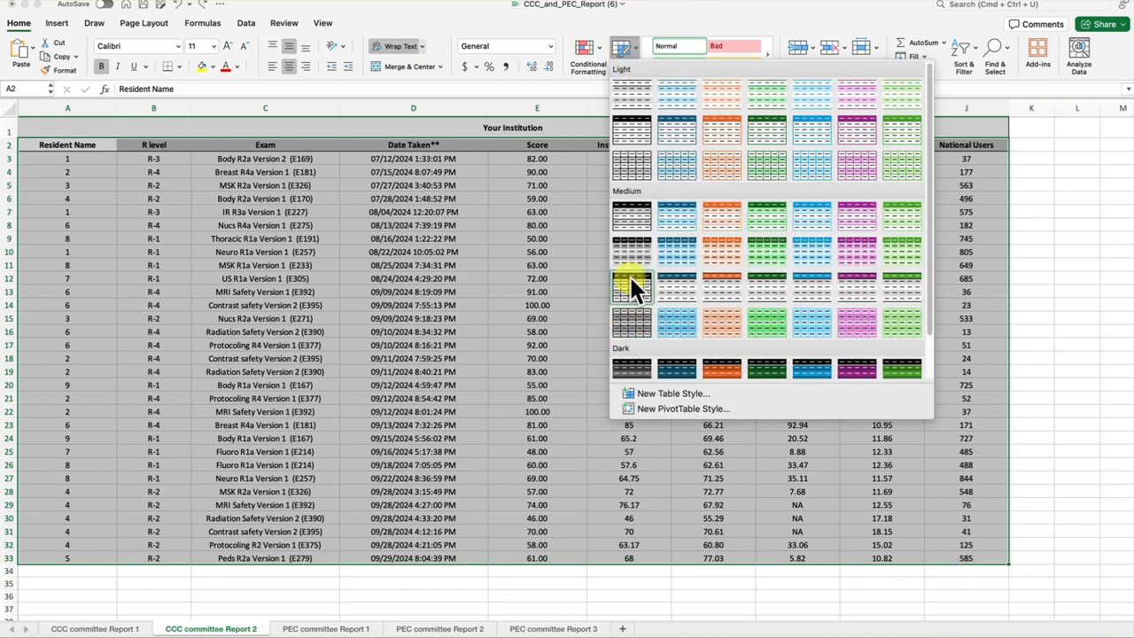
left_click(632, 248)
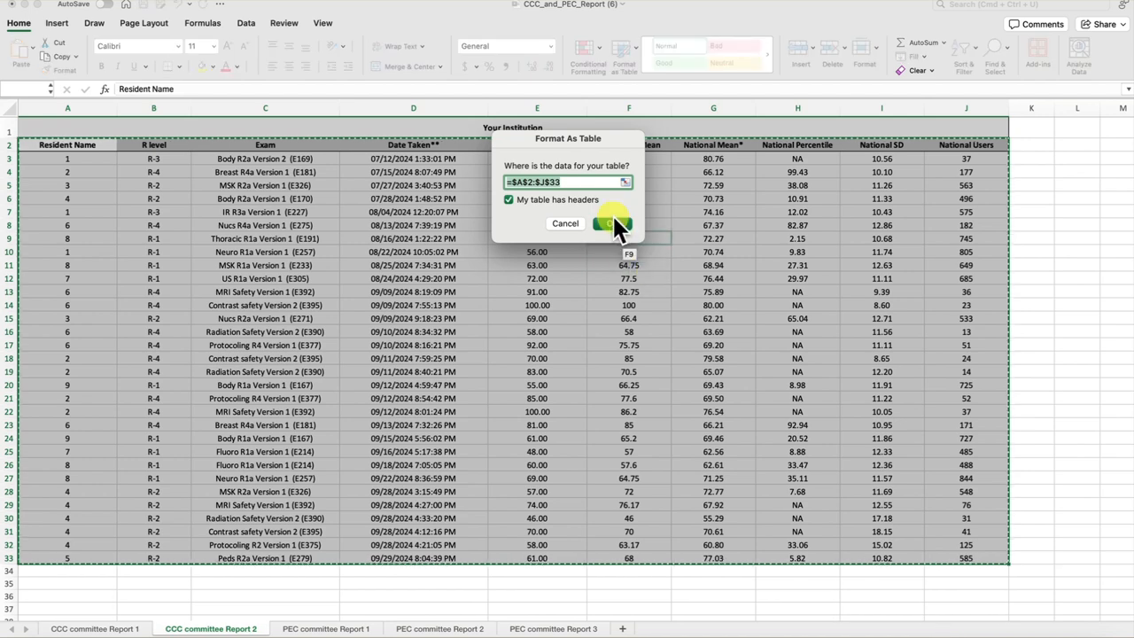
left_click(612, 223)
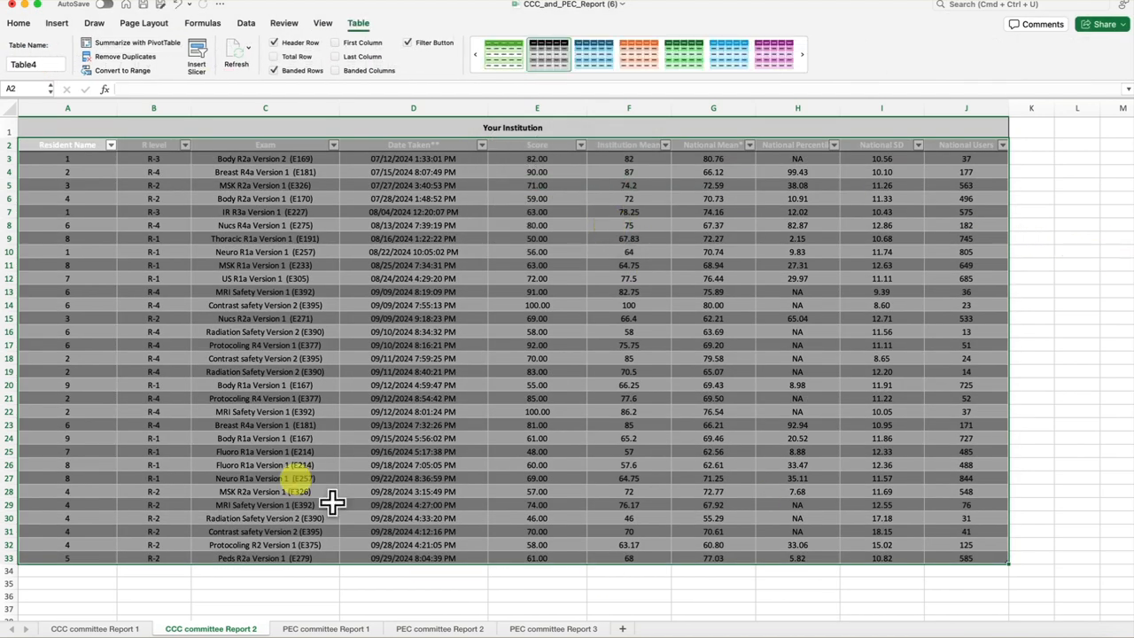
Sort the table by Resident Name in ascending order.
left_click(110, 143)
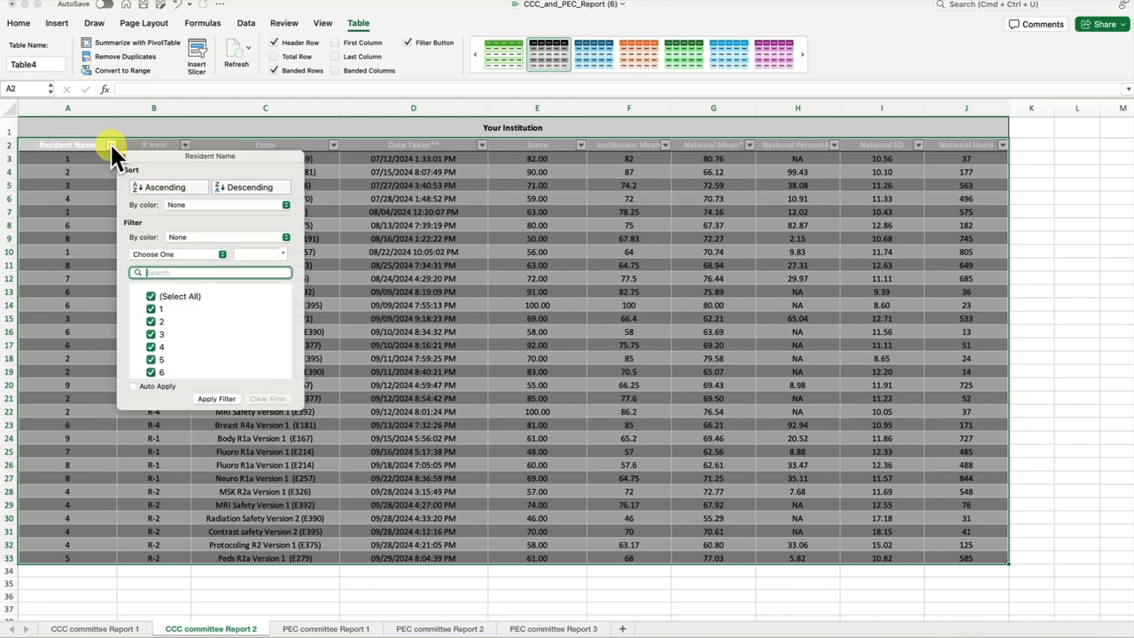
left_click(157, 187)
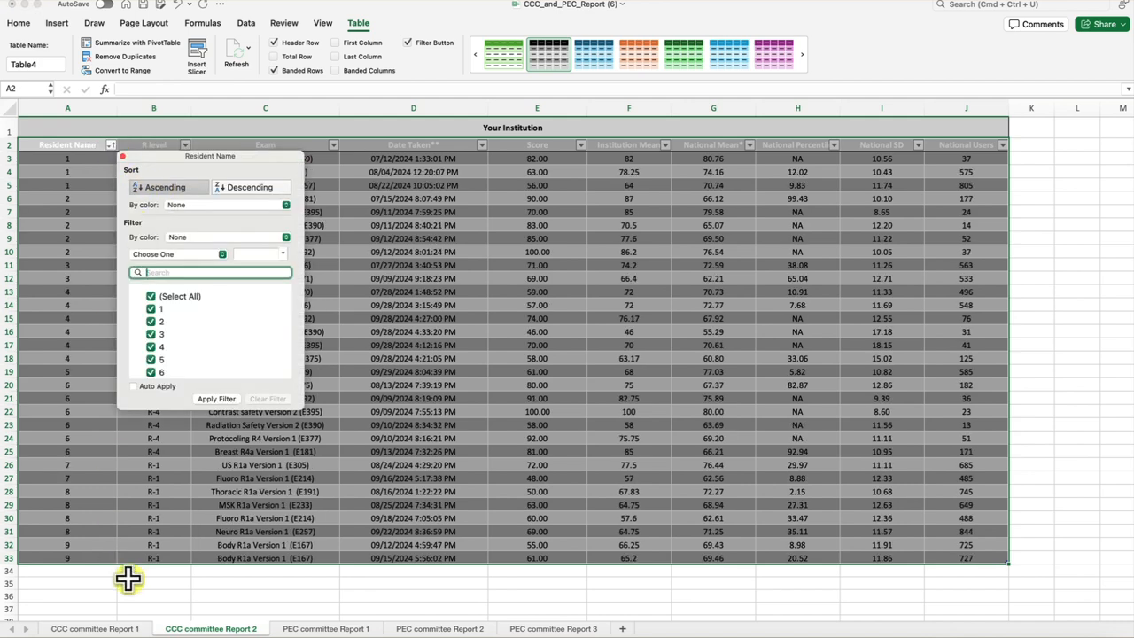
left_click(122, 612)
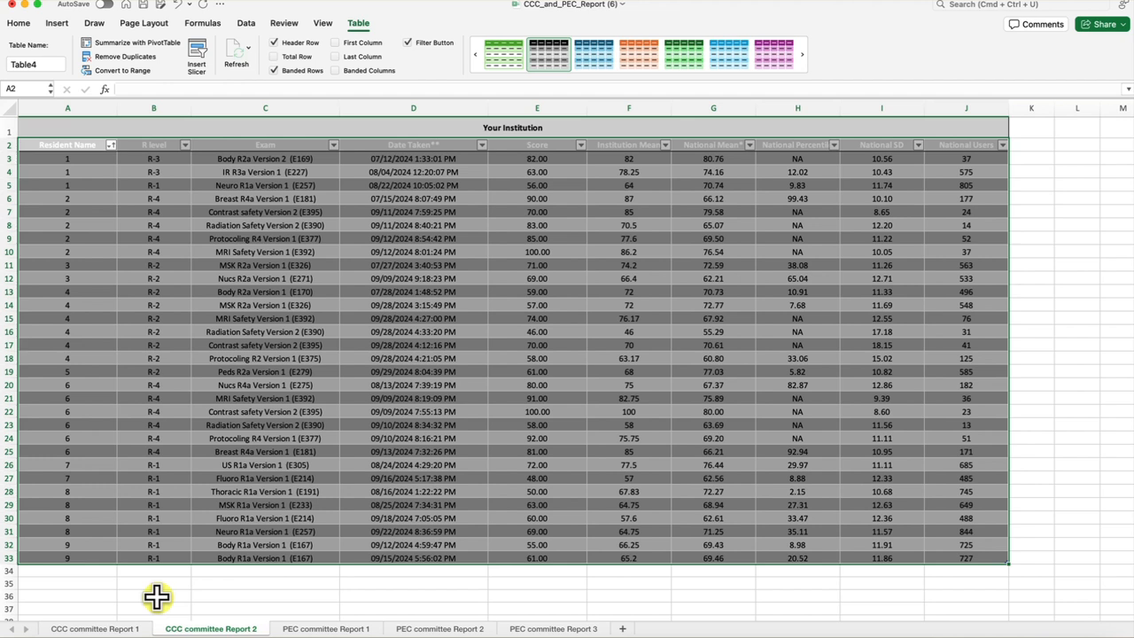
Add a second sort level by Date Taken** A to Z, sorting numbers and text-stored numbers separately.
left_click(246, 24)
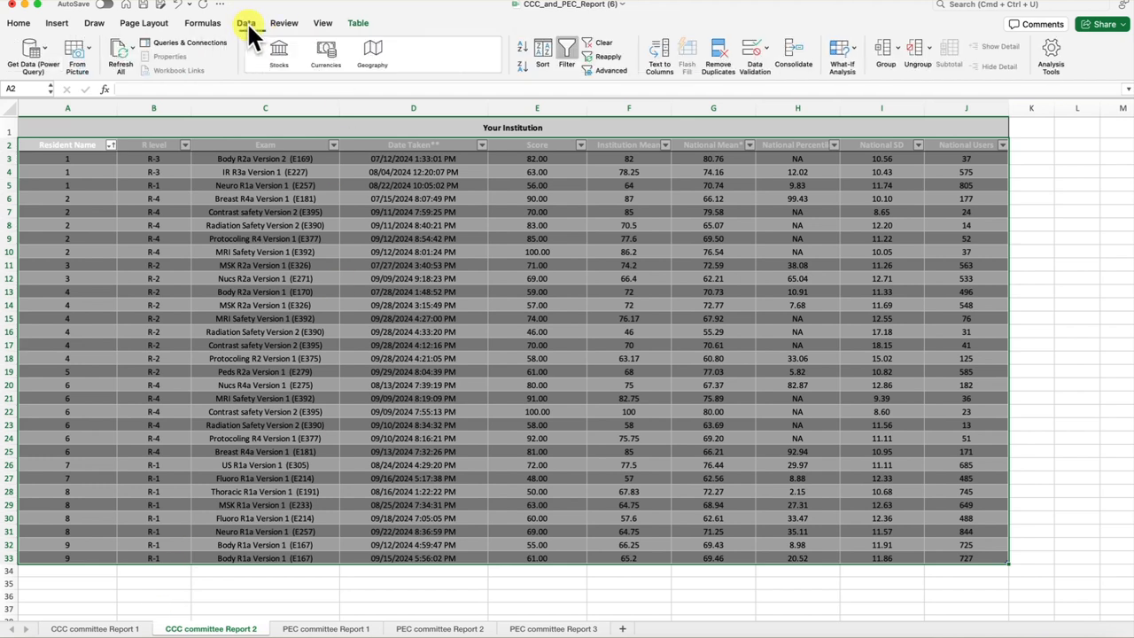
left_click(542, 51)
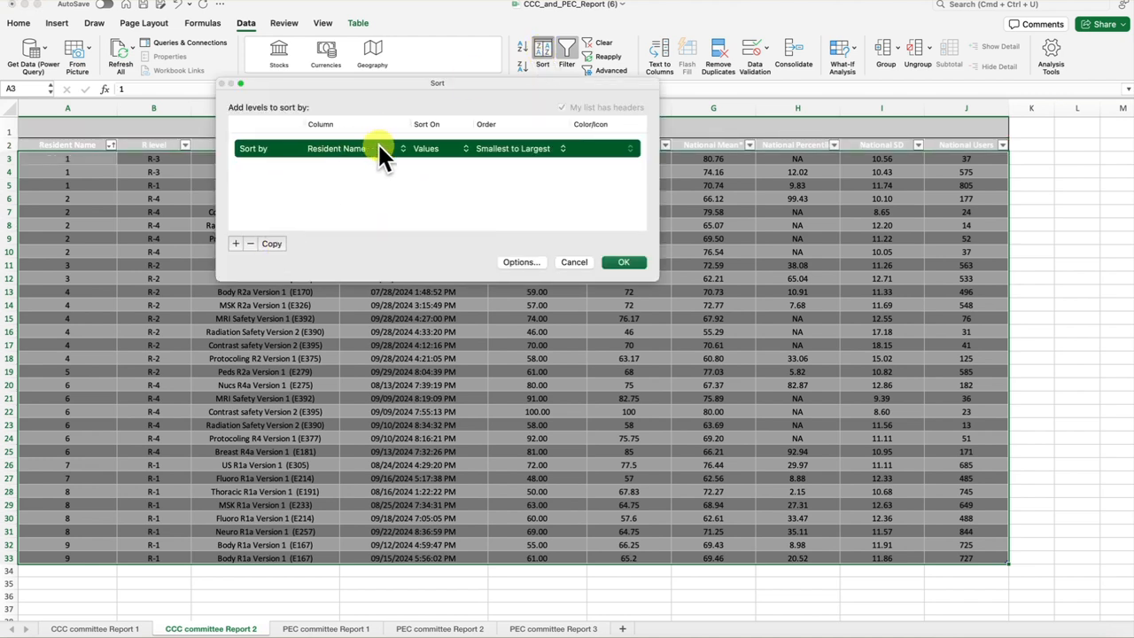
left_click(235, 243)
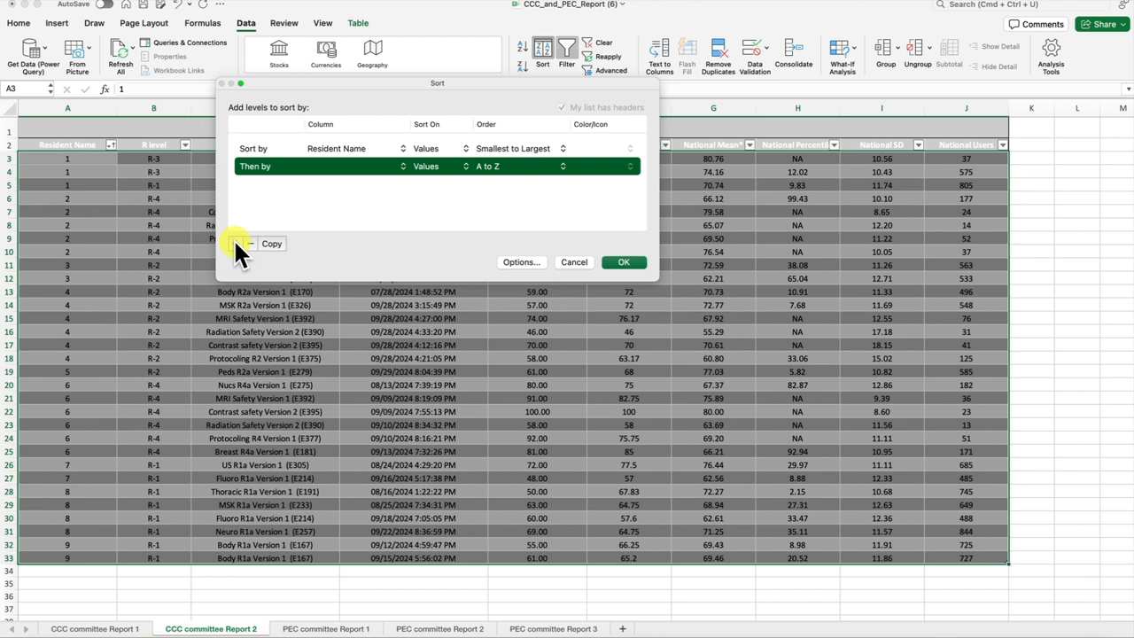
left_click(424, 169)
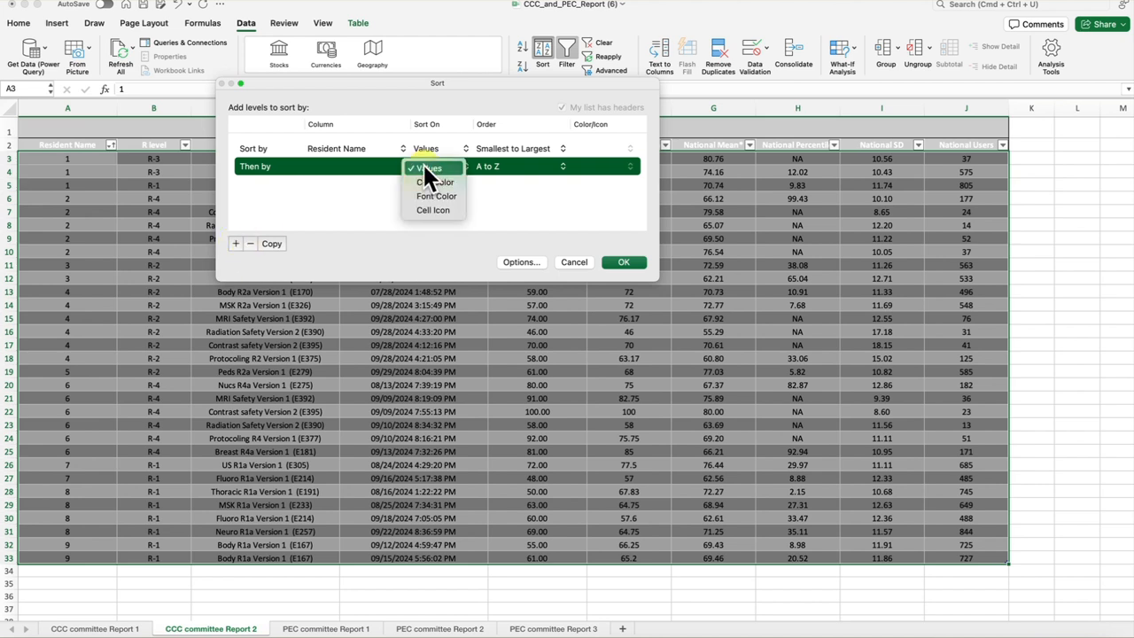
left_click(424, 168)
left_click(355, 167)
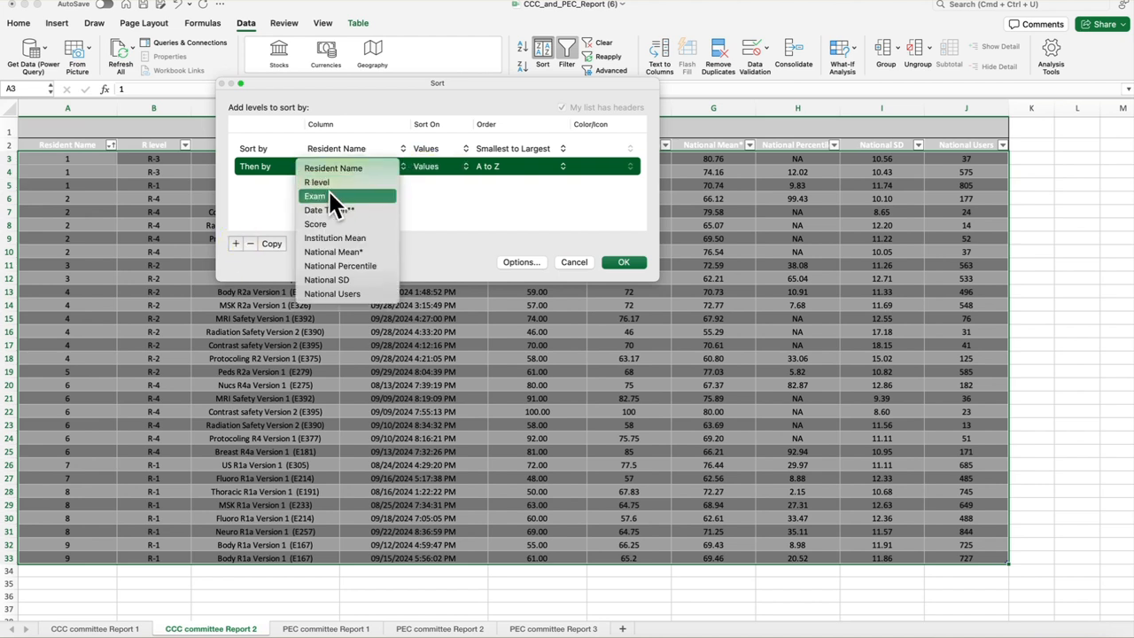
left_click(355, 208)
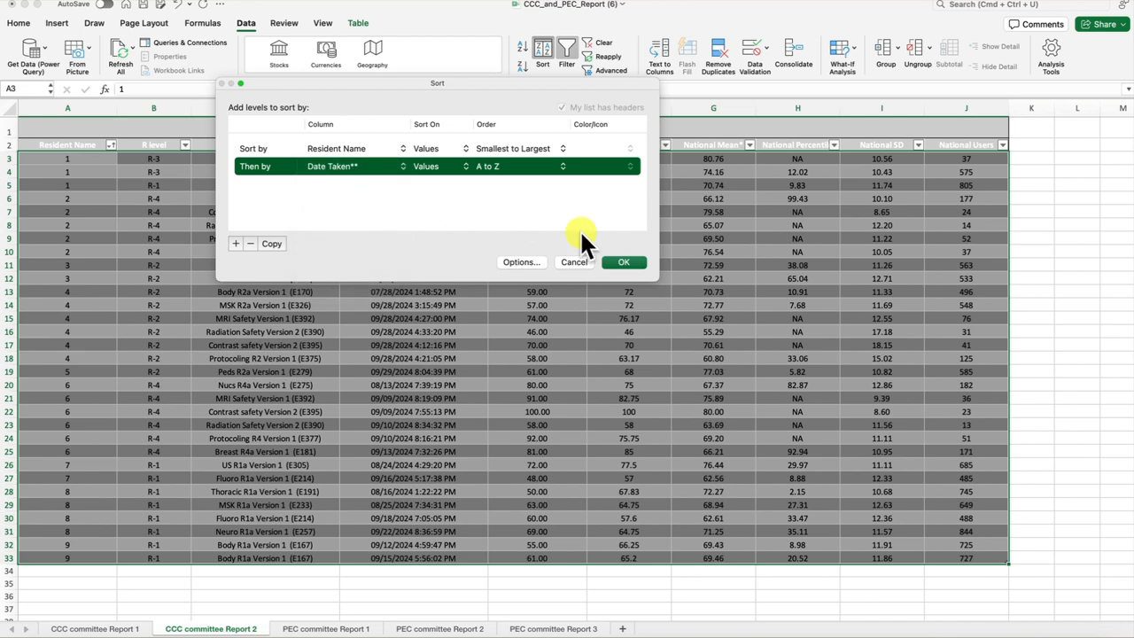
left_click(634, 259)
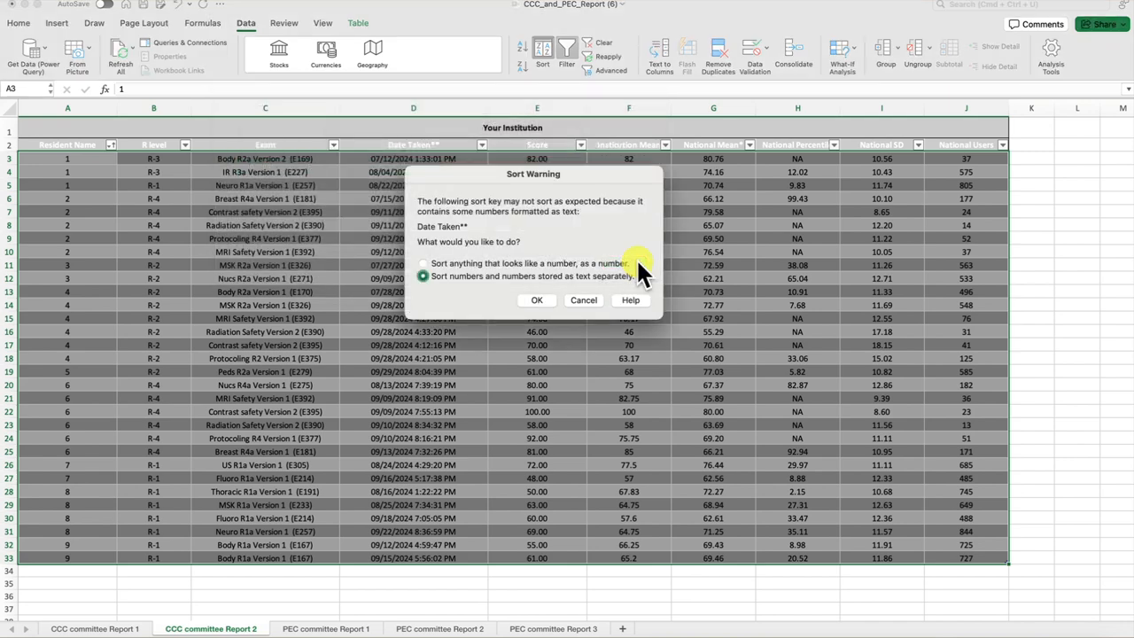
left_click(537, 301)
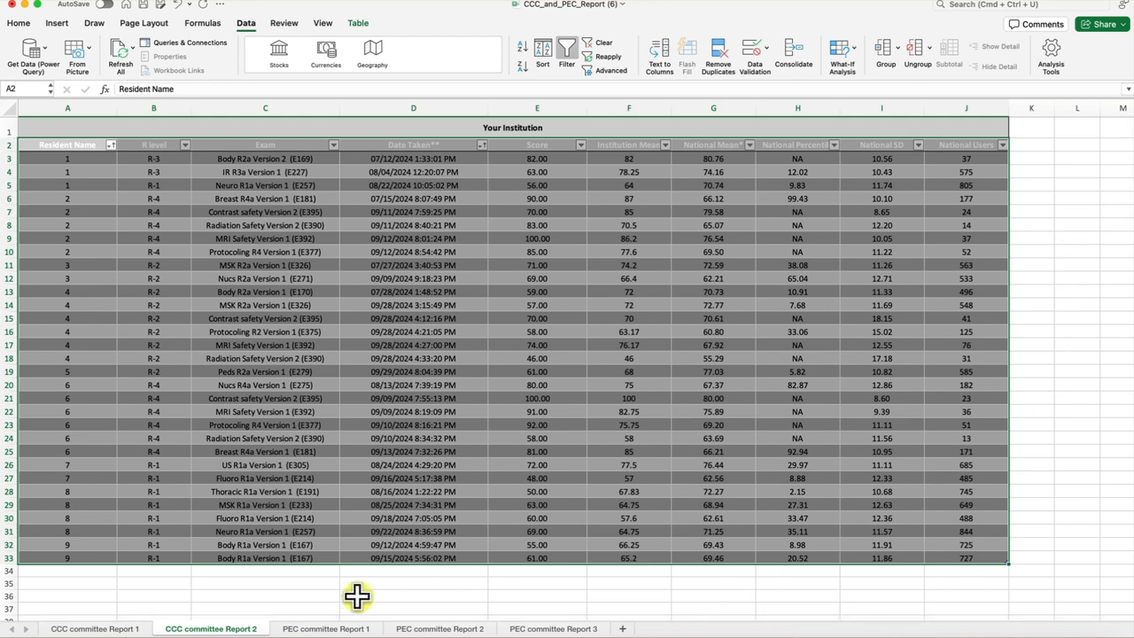
On PEC committee Report 2, sort the table by Section in ascending order.
left_click(321, 629)
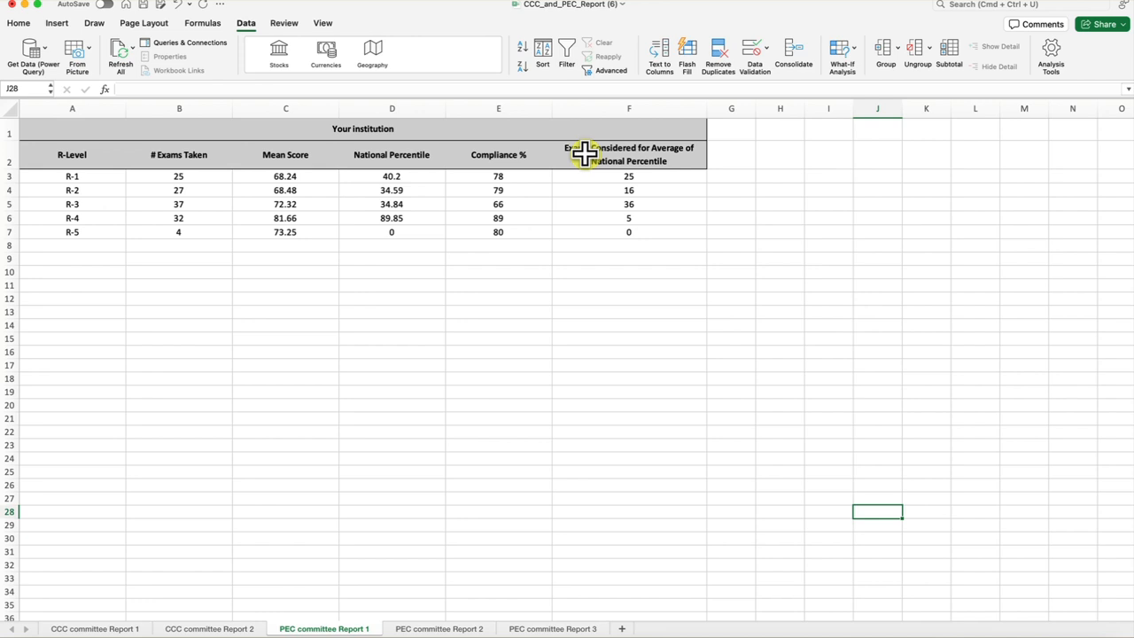
left_click(422, 629)
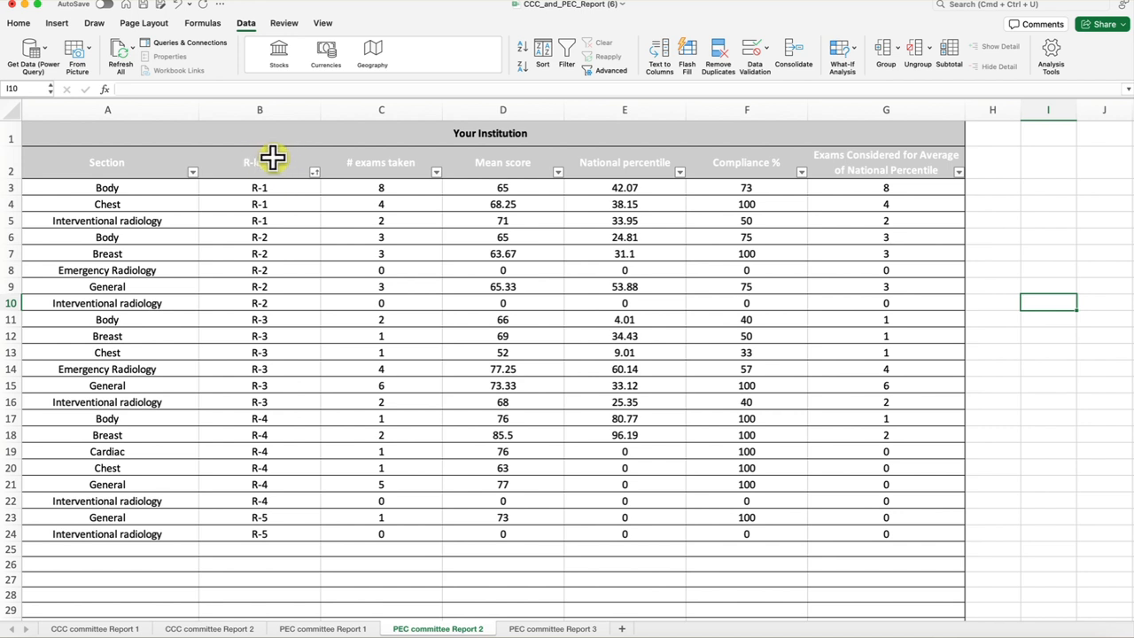
left_click(193, 172)
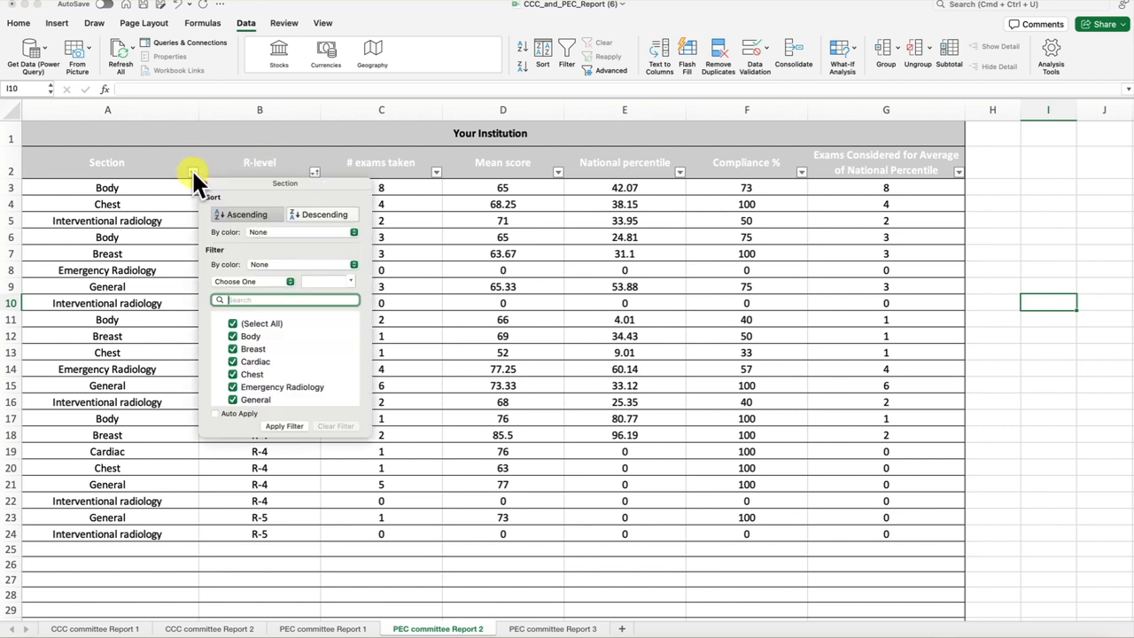
left_click(234, 214)
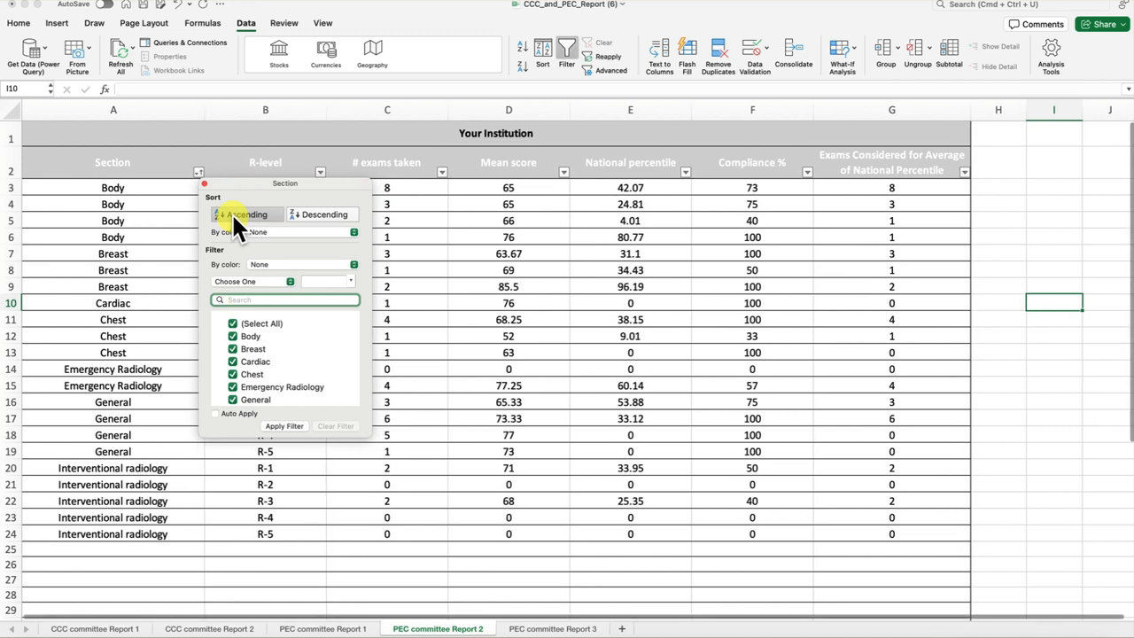
left_click(271, 133)
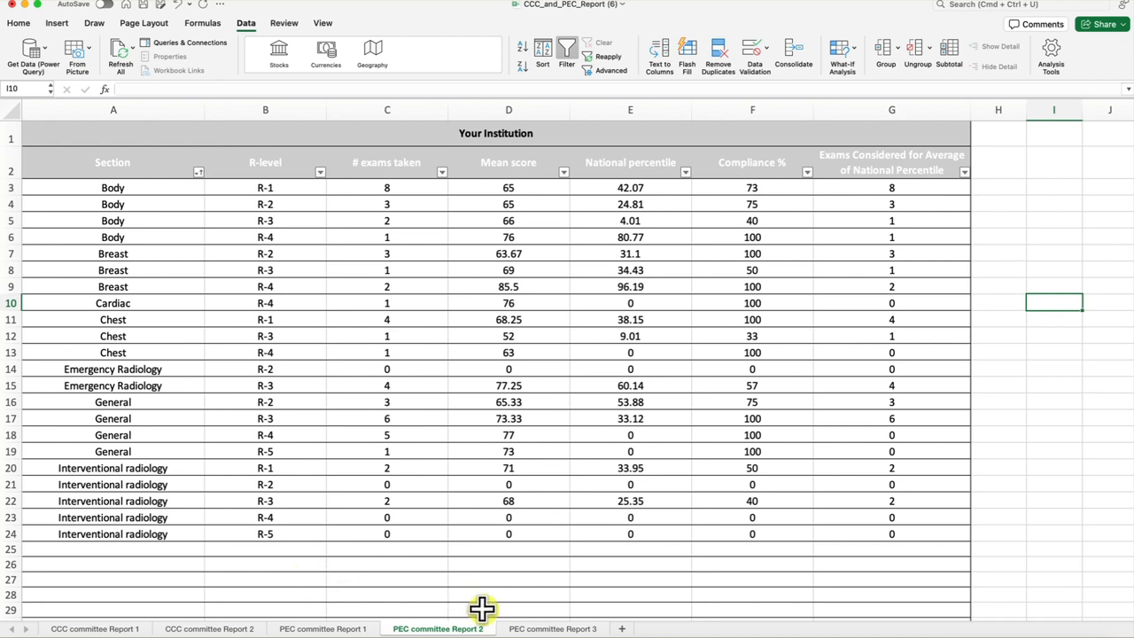
Open the PEC committee Report 3 sheet.
left_click(537, 629)
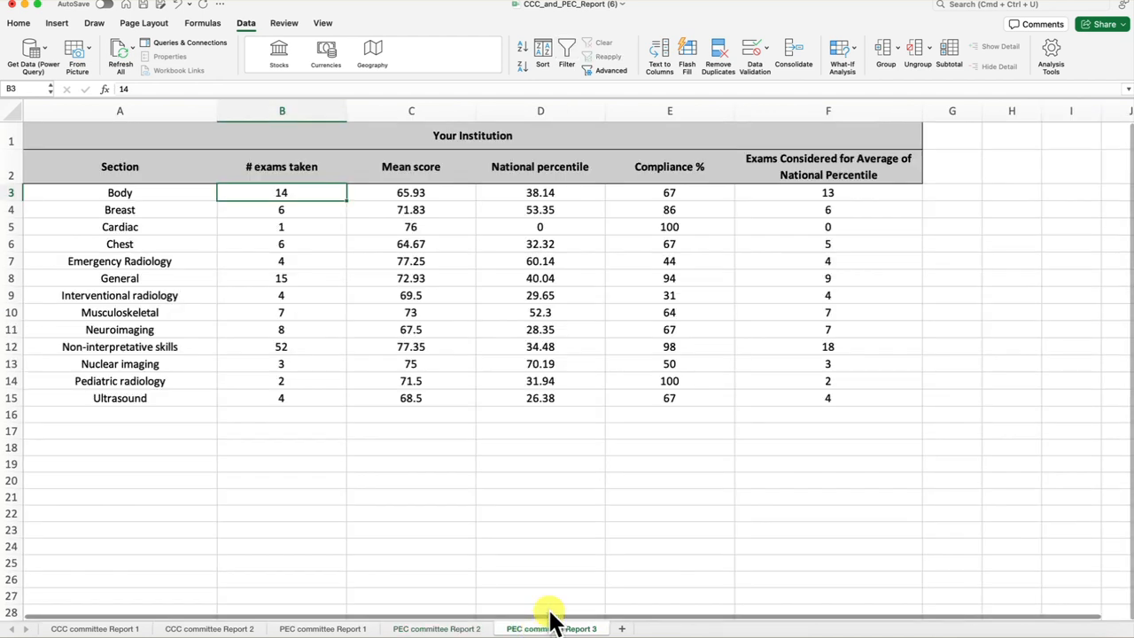